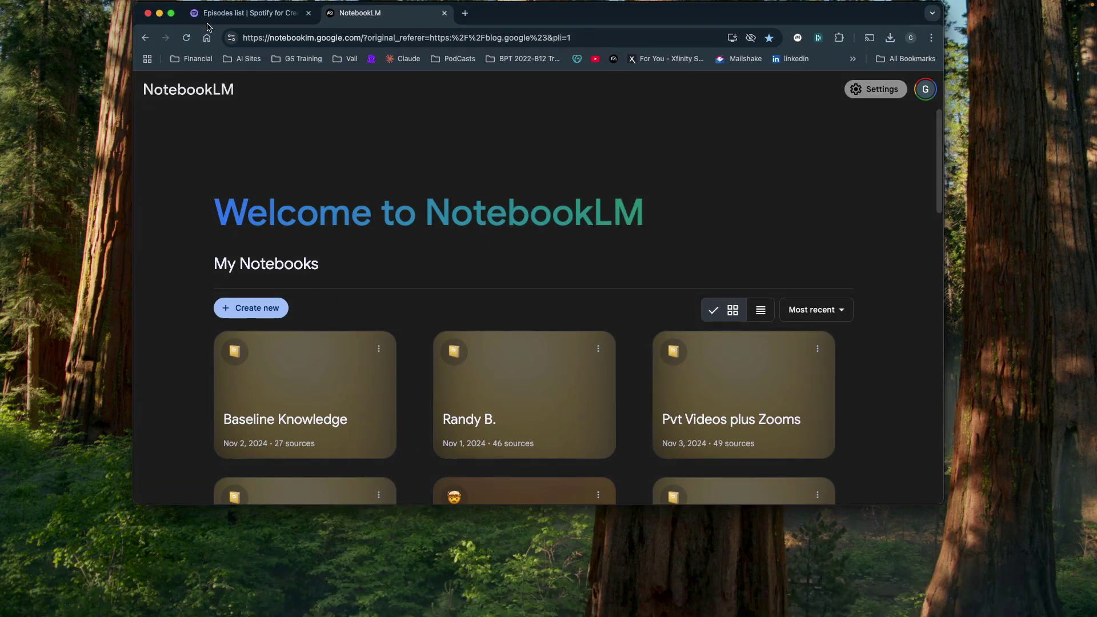
# Make the browser full screen and open the Baseline Knowledge notebook with its 27 sources
pyautogui.click(171, 13)
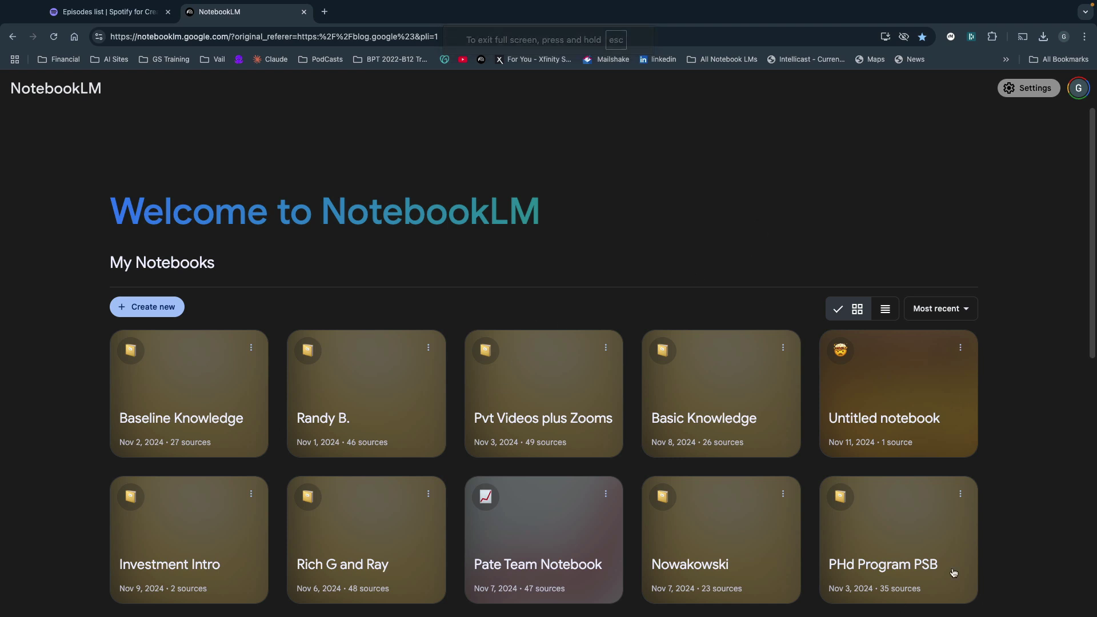
pyautogui.click(172, 402)
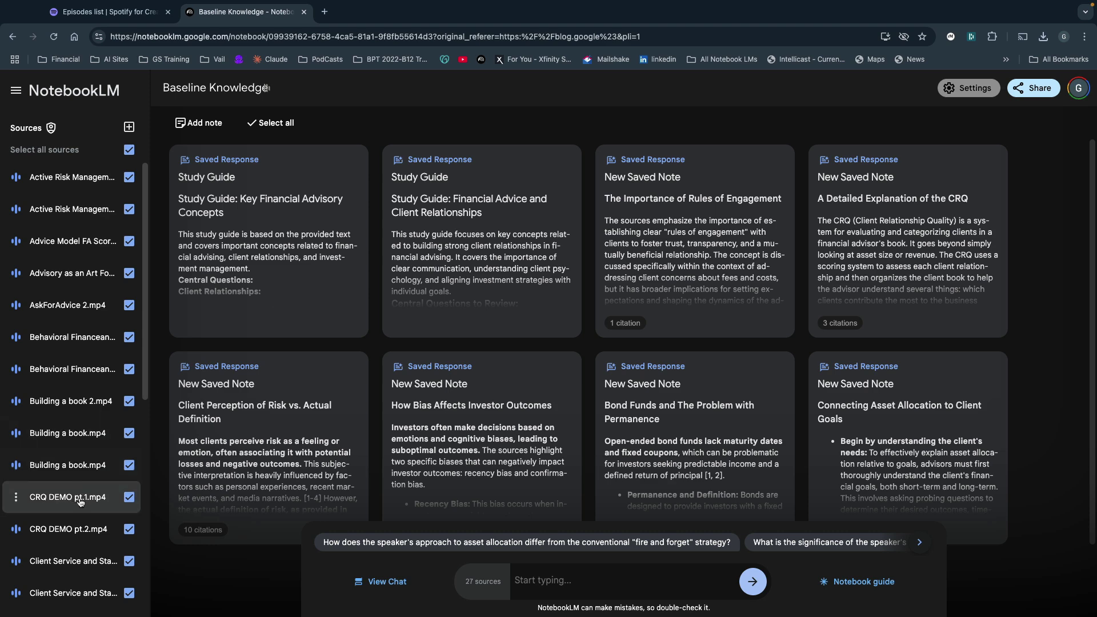
pyautogui.scroll(-1, 80, 501)
pyautogui.scroll(-5, 80, 503)
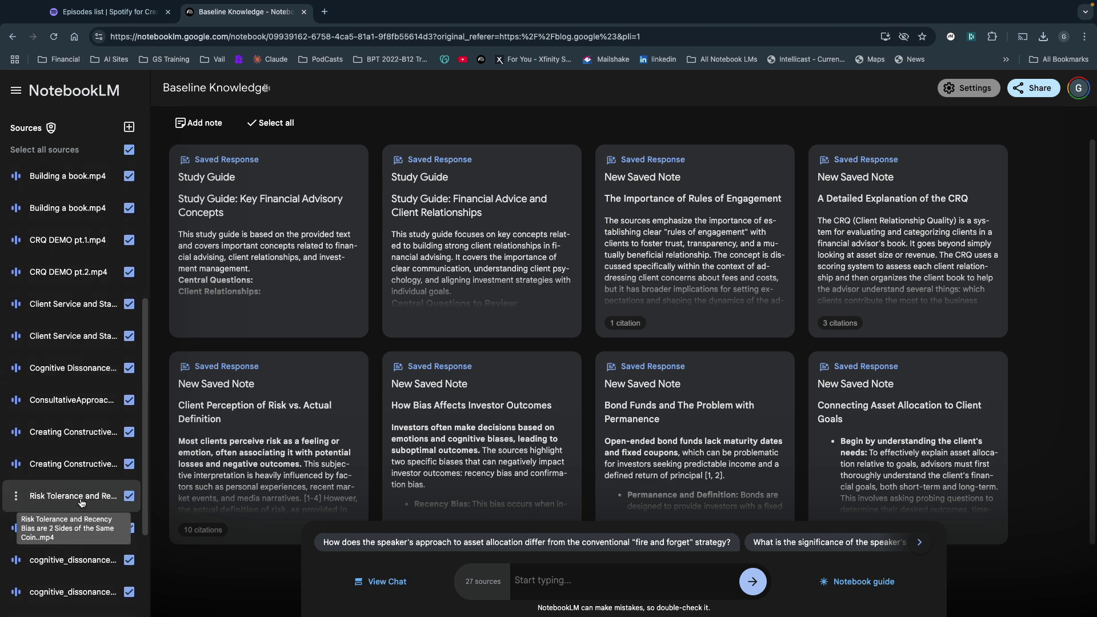
pyautogui.scroll(-3, 91, 500)
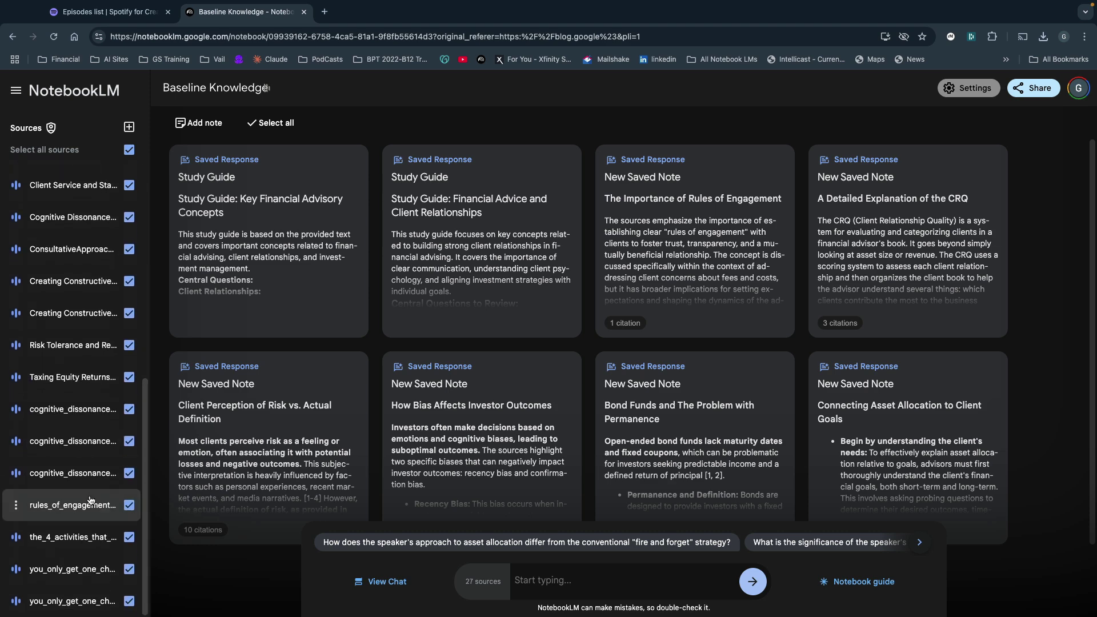
pyautogui.scroll(9, 89, 497)
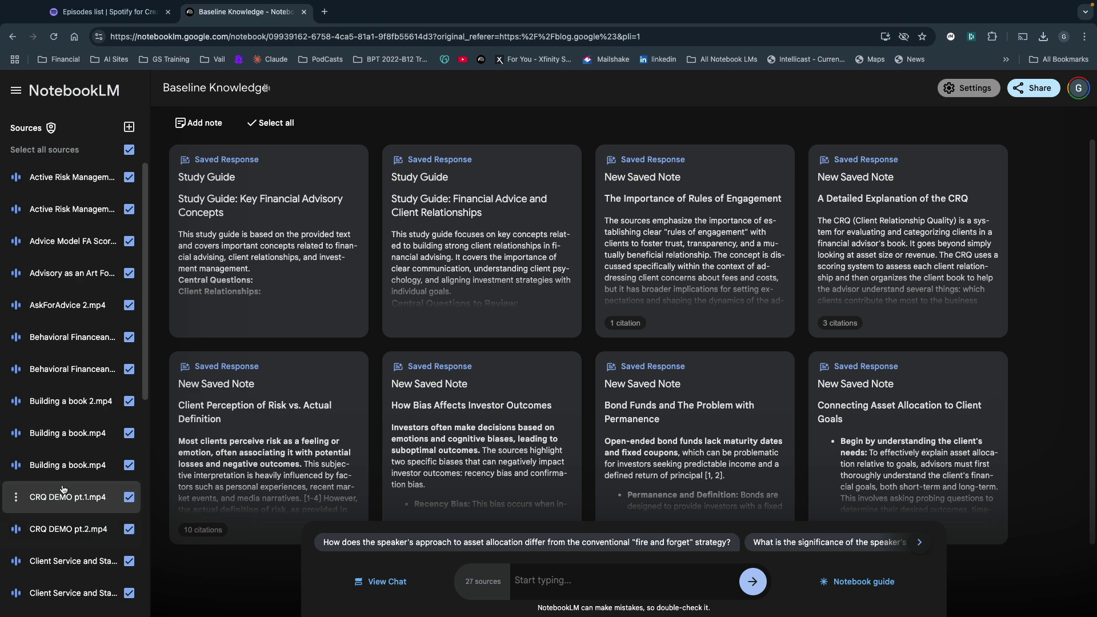
pyautogui.click(130, 128)
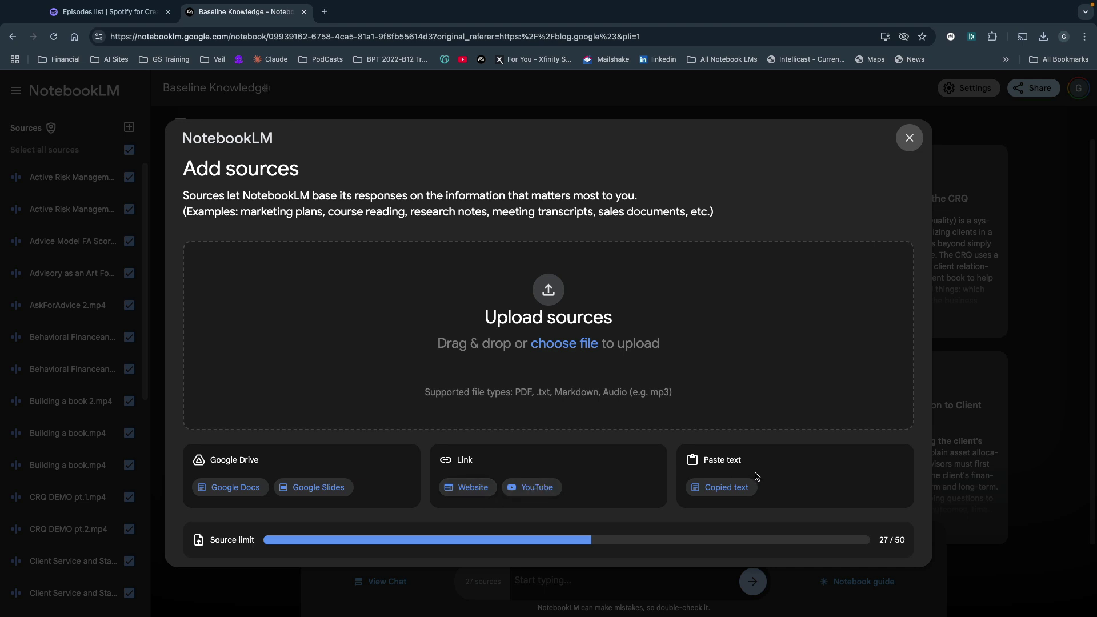
pyautogui.click(909, 139)
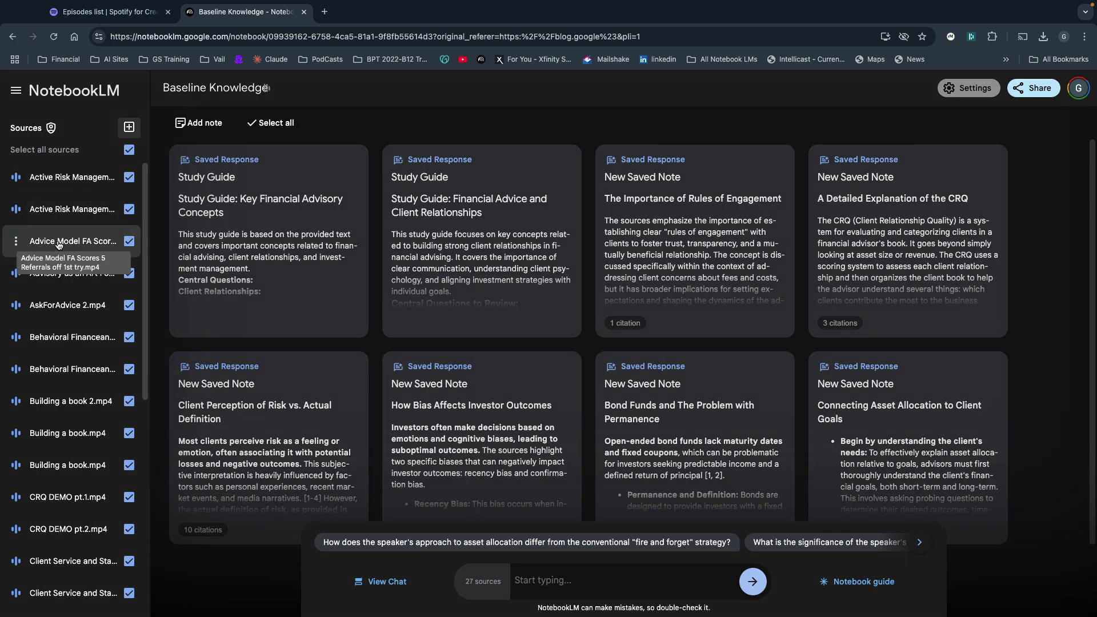
pyautogui.click(54, 306)
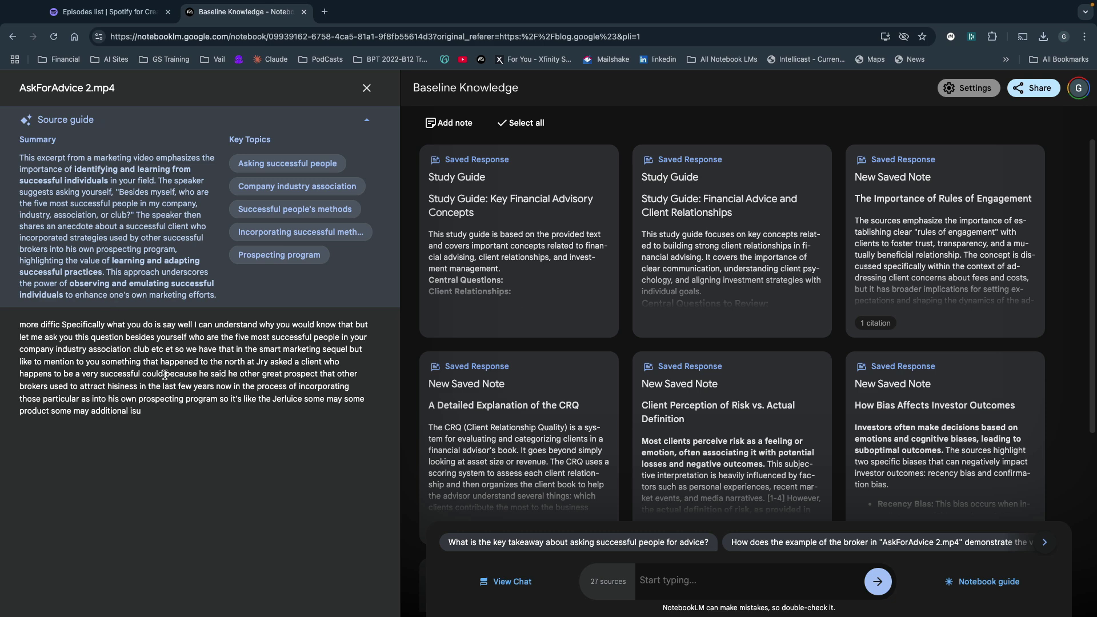
pyautogui.click(367, 88)
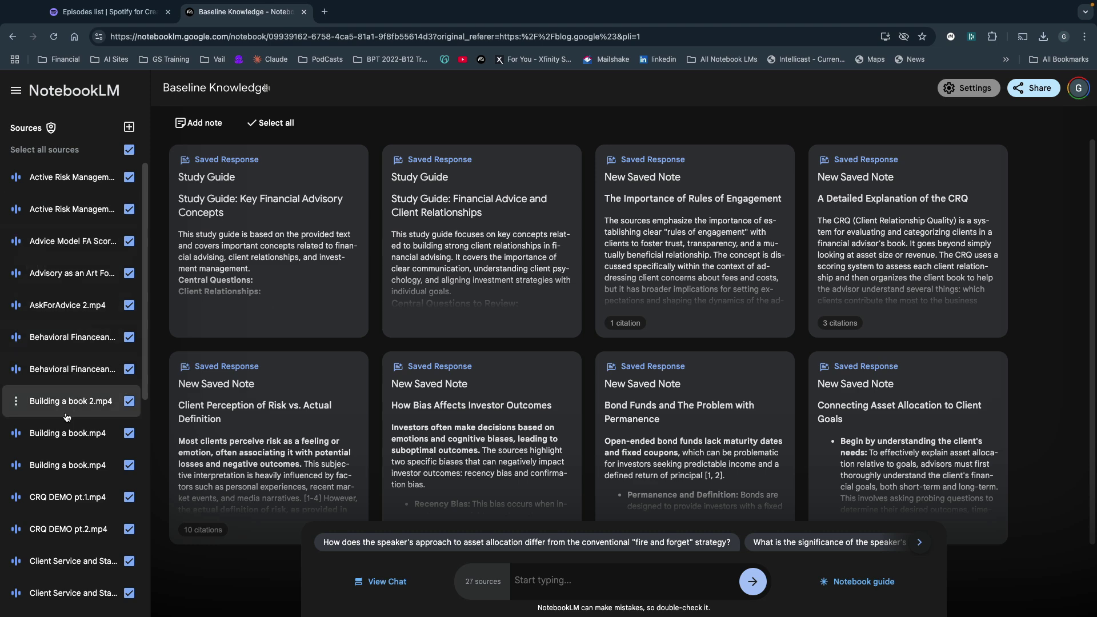
pyautogui.click(57, 369)
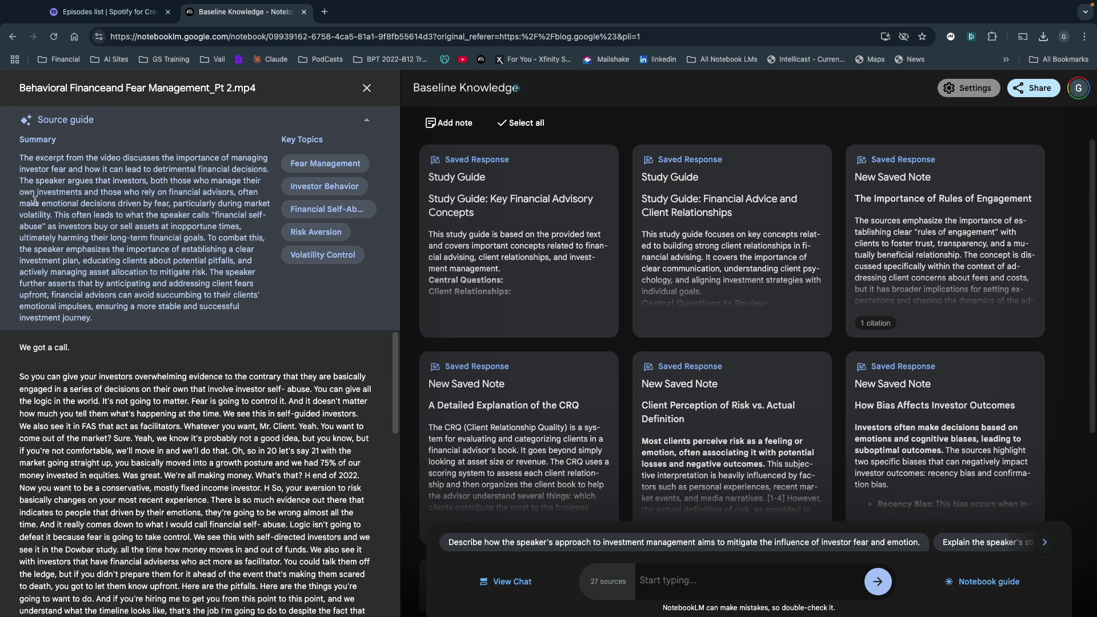
pyautogui.scroll(-15, 144, 443)
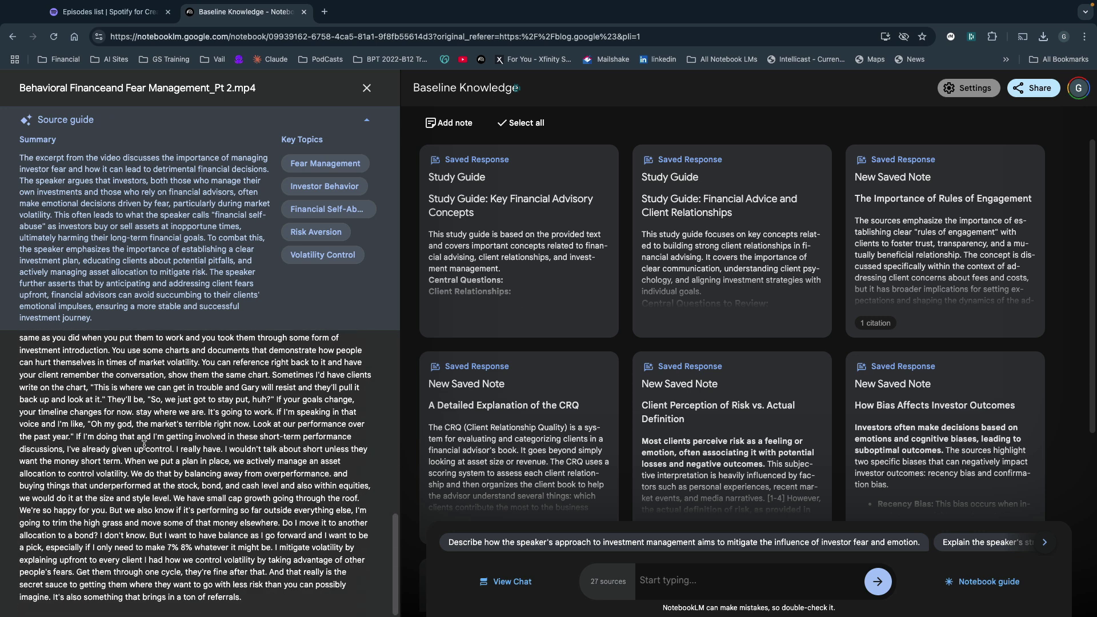
pyautogui.scroll(20, 144, 442)
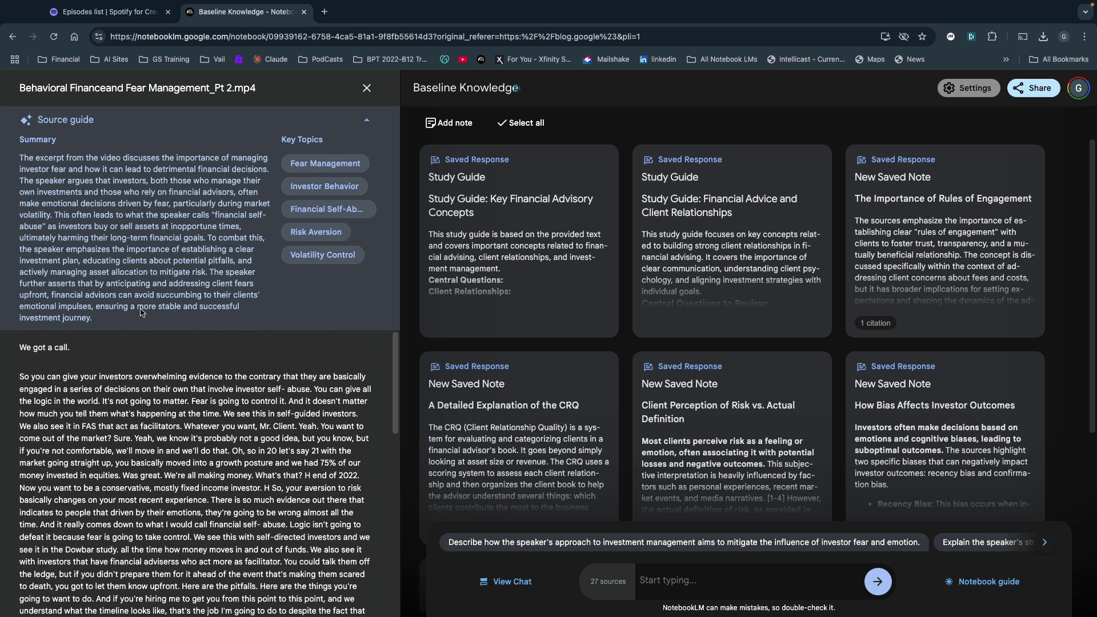
pyautogui.click(367, 88)
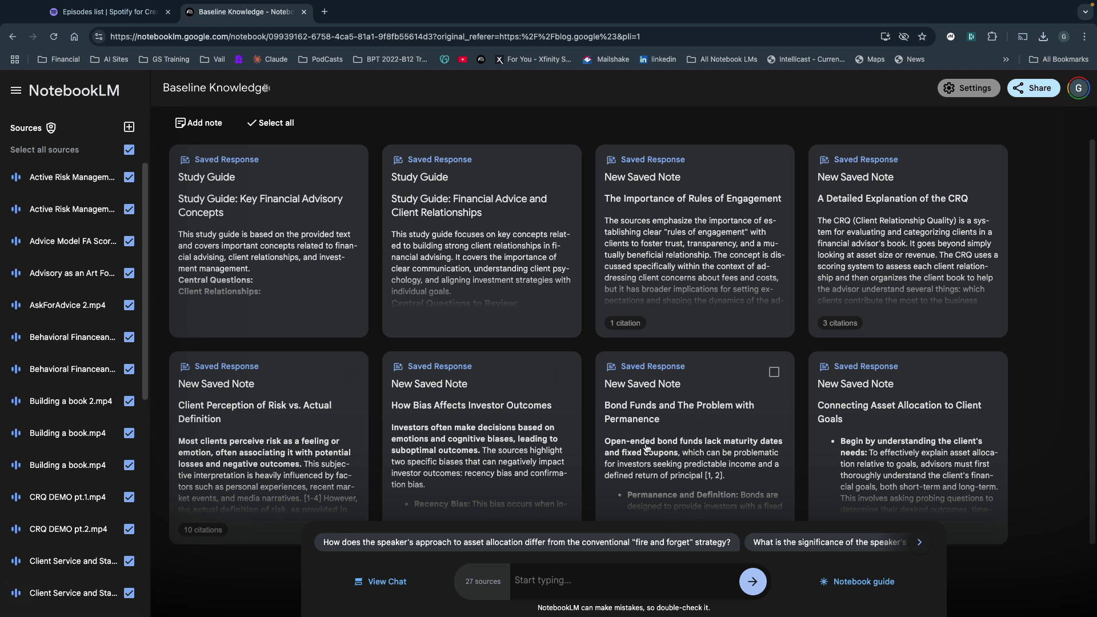
# Read the How Bias Affects Investor Outcomes note, collapse it, and show the Notebook guide
pyautogui.click(510, 400)
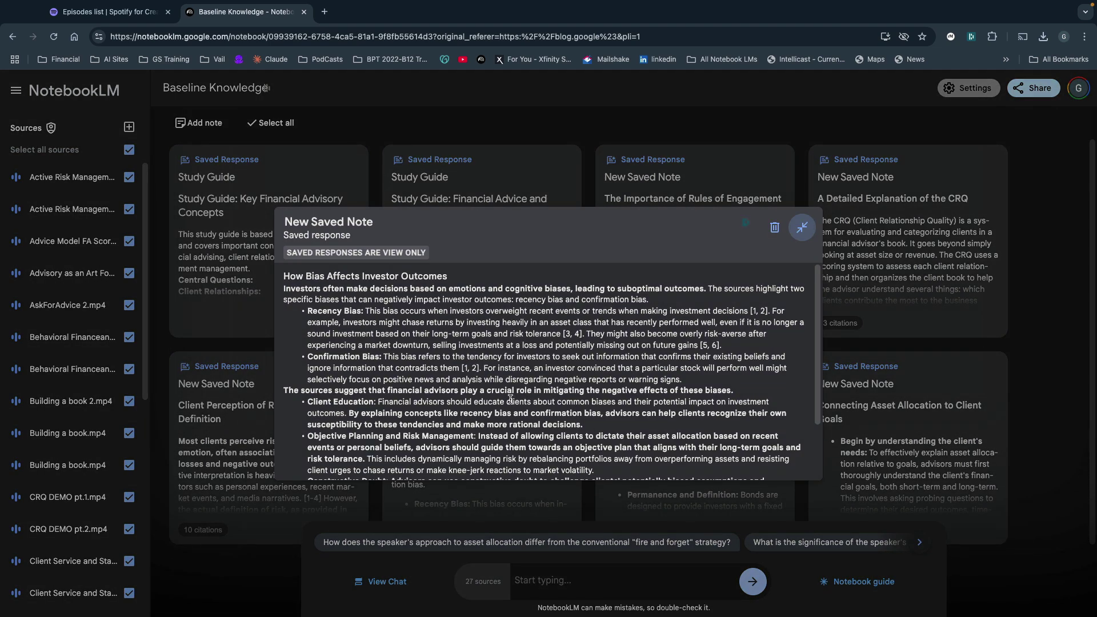
pyautogui.click(802, 229)
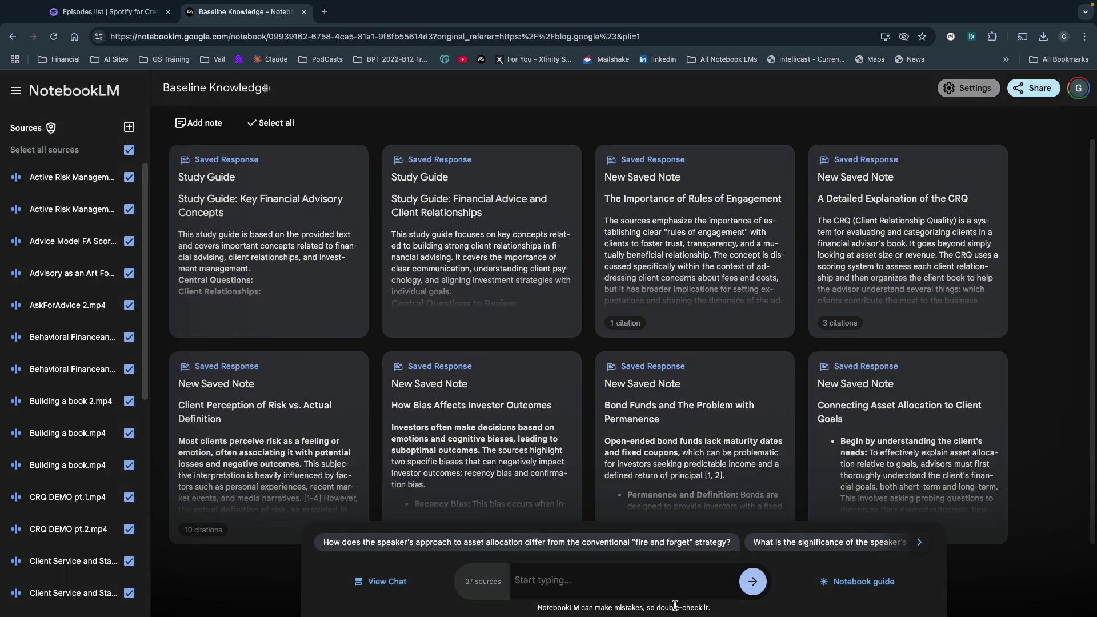
pyautogui.click(864, 582)
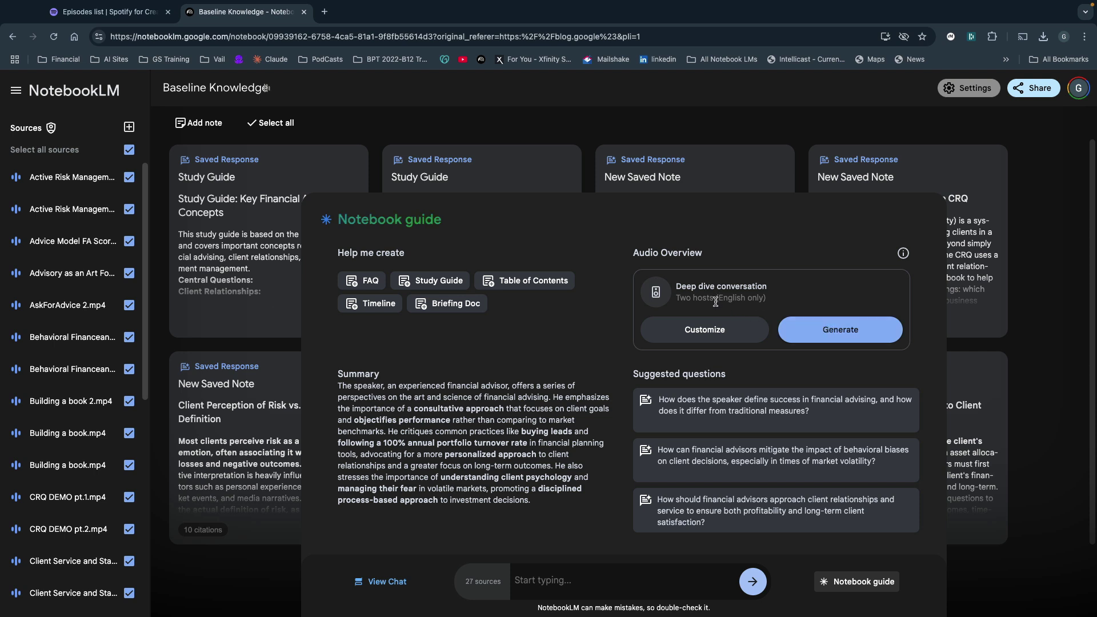
# Generate the 29:19 deep dive Audio Overview and play it from 13:06, pausing at 13:15
pyautogui.click(834, 333)
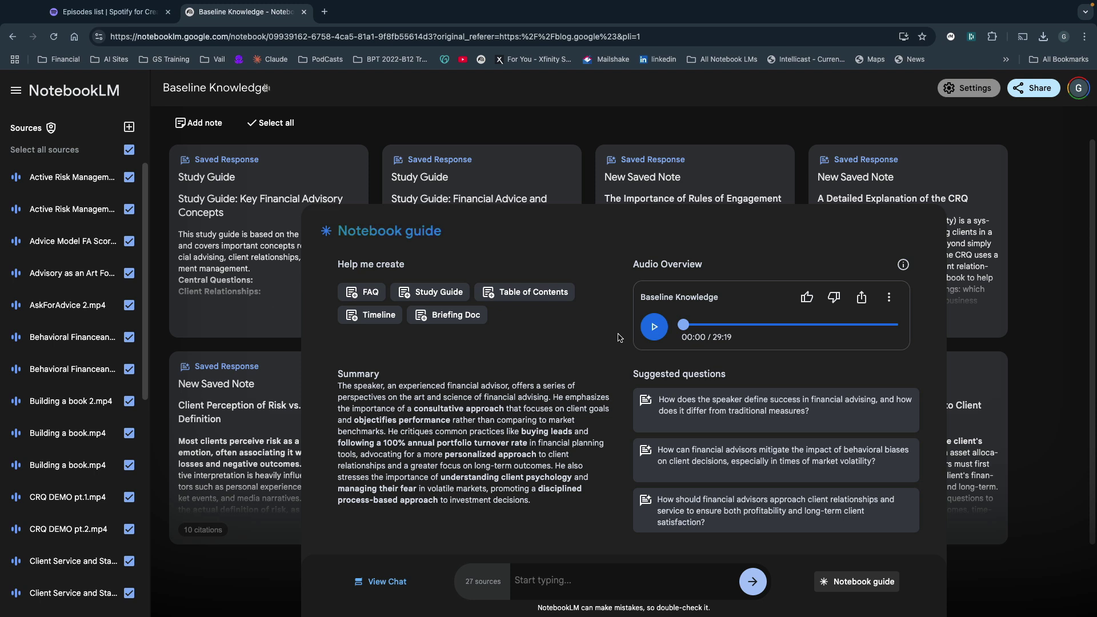
pyautogui.click(657, 331)
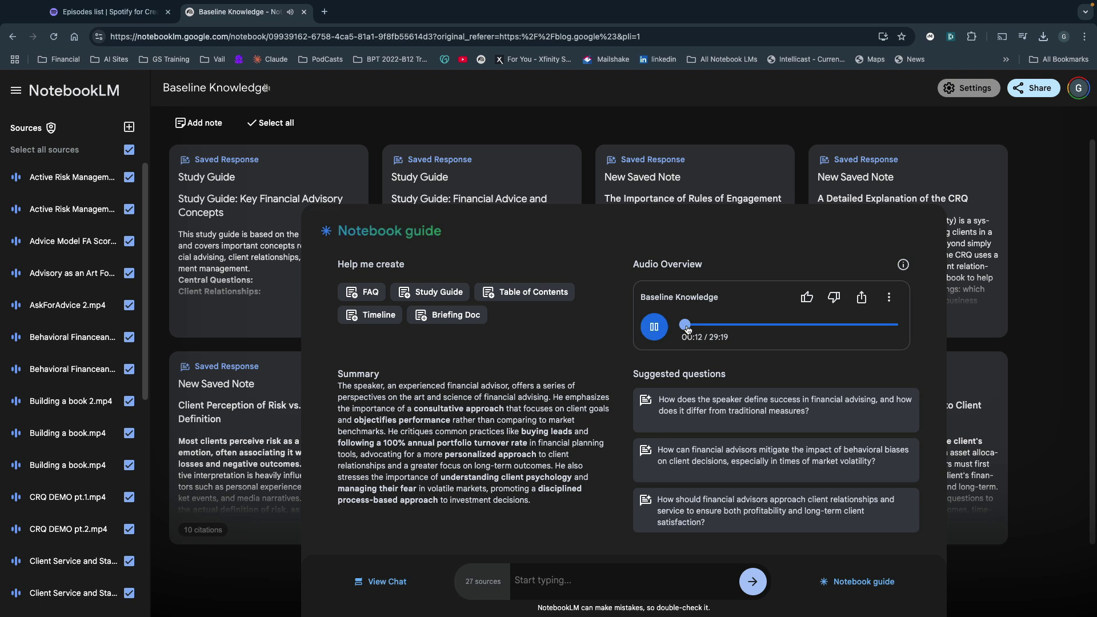
pyautogui.click(654, 328)
pyautogui.moveTo(686, 327); pyautogui.dragTo(780, 331)
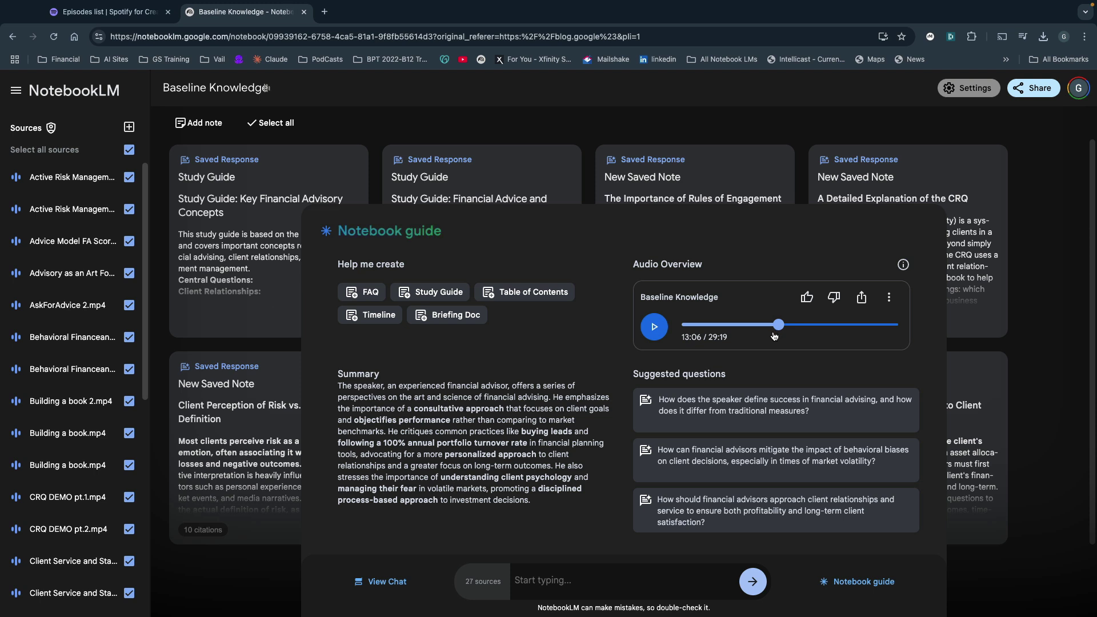
pyautogui.click(654, 328)
pyautogui.click(655, 327)
# Close the Notebook guide and start a new Claude chat in the browser tab
pyautogui.click(862, 583)
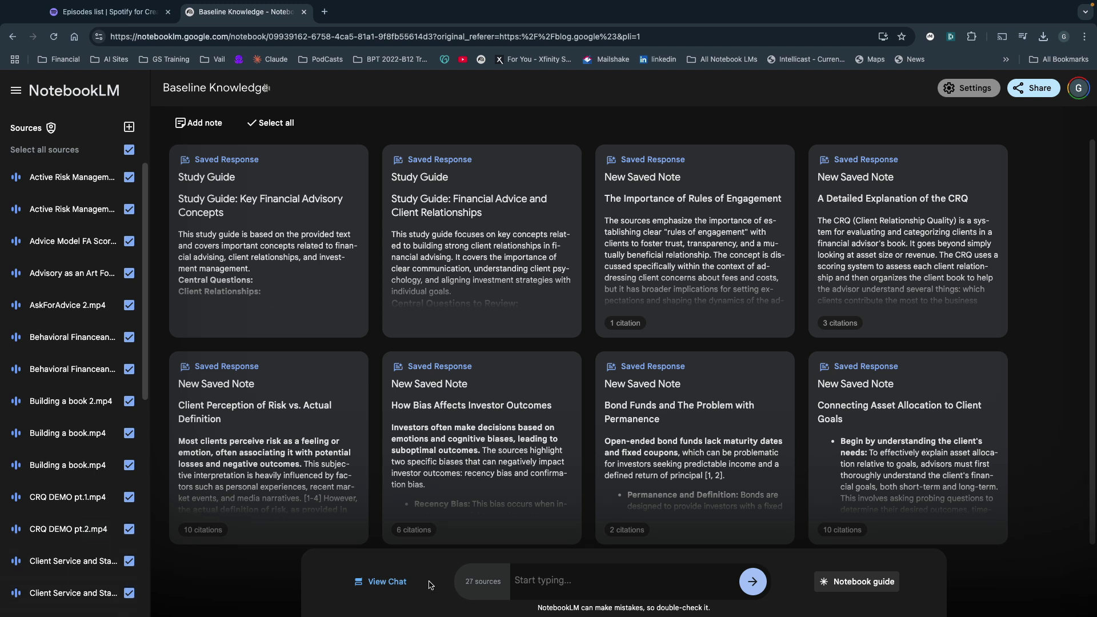
pyautogui.click(268, 60)
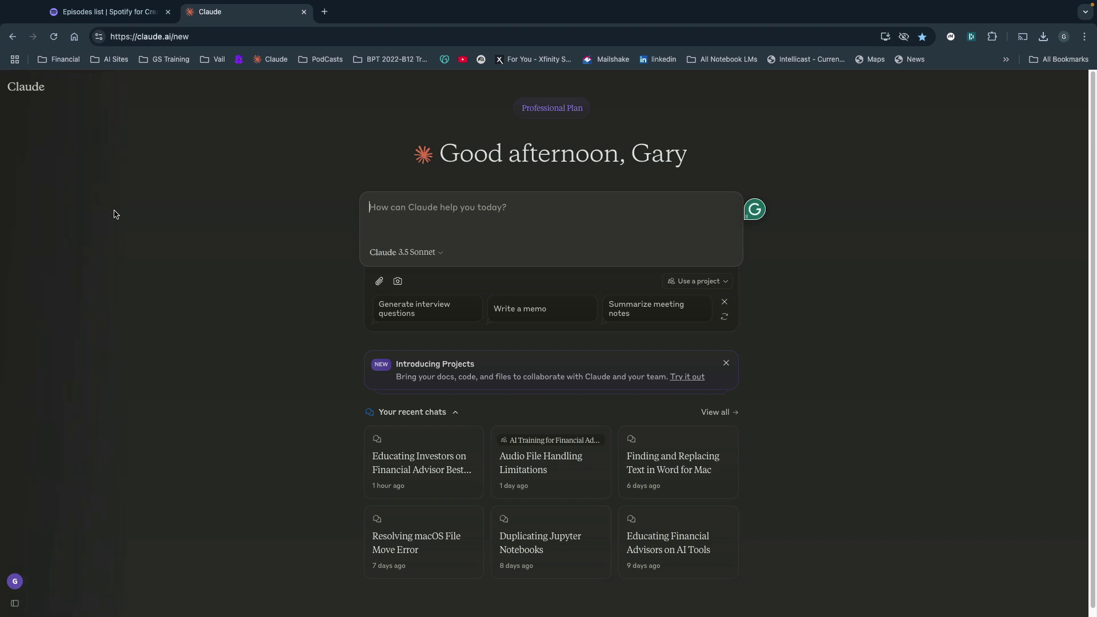
pyautogui.moveTo(288, 615)
pyautogui.moveTo(419, 616)
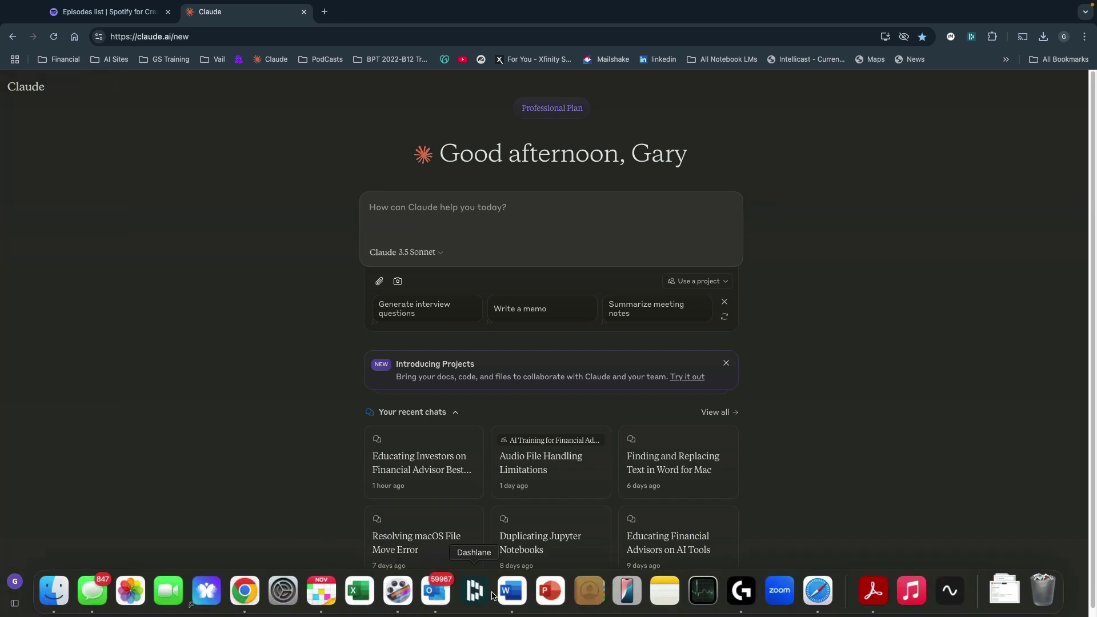
# Open '9 hrs of baseline video plus additionalvids' in Word and scroll through pages 1–4
pyautogui.click(512, 595)
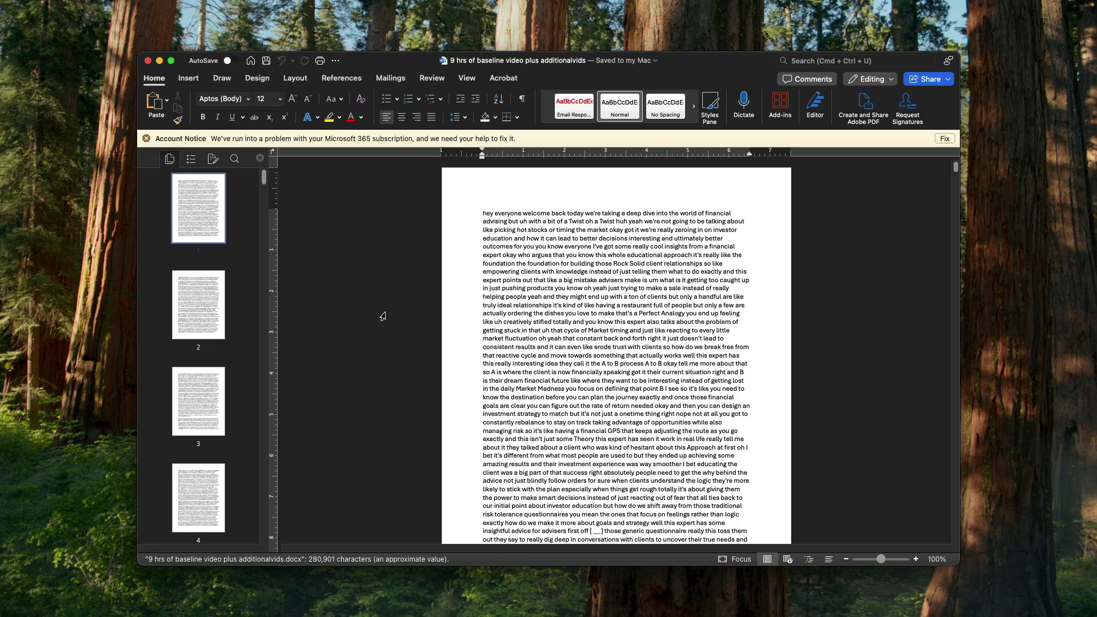
pyautogui.scroll(-5, 631, 410)
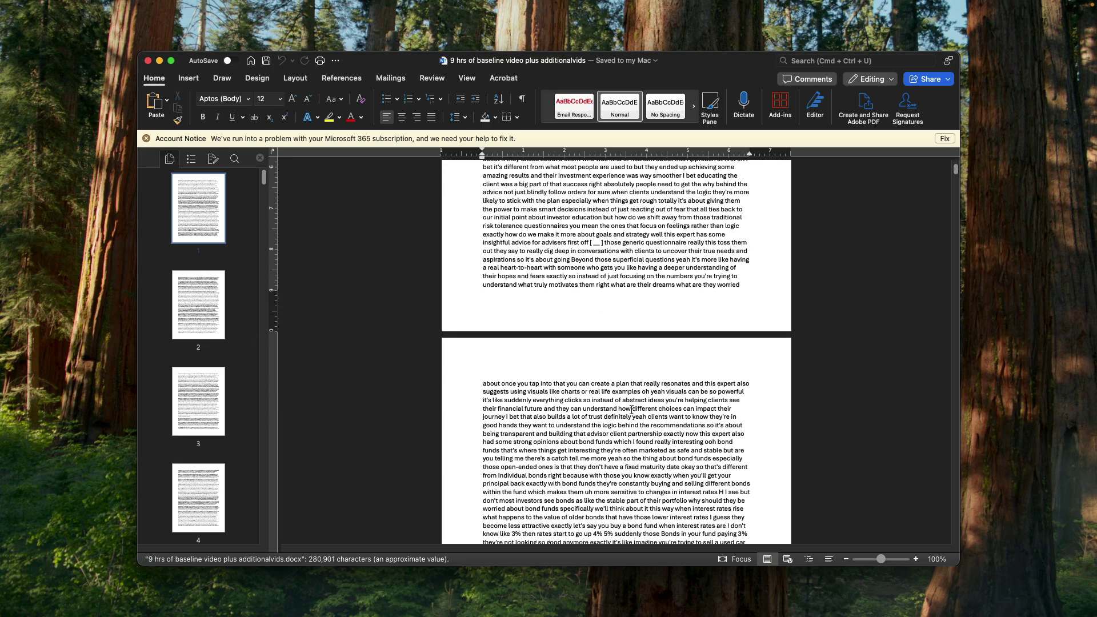
pyautogui.scroll(-8, 631, 411)
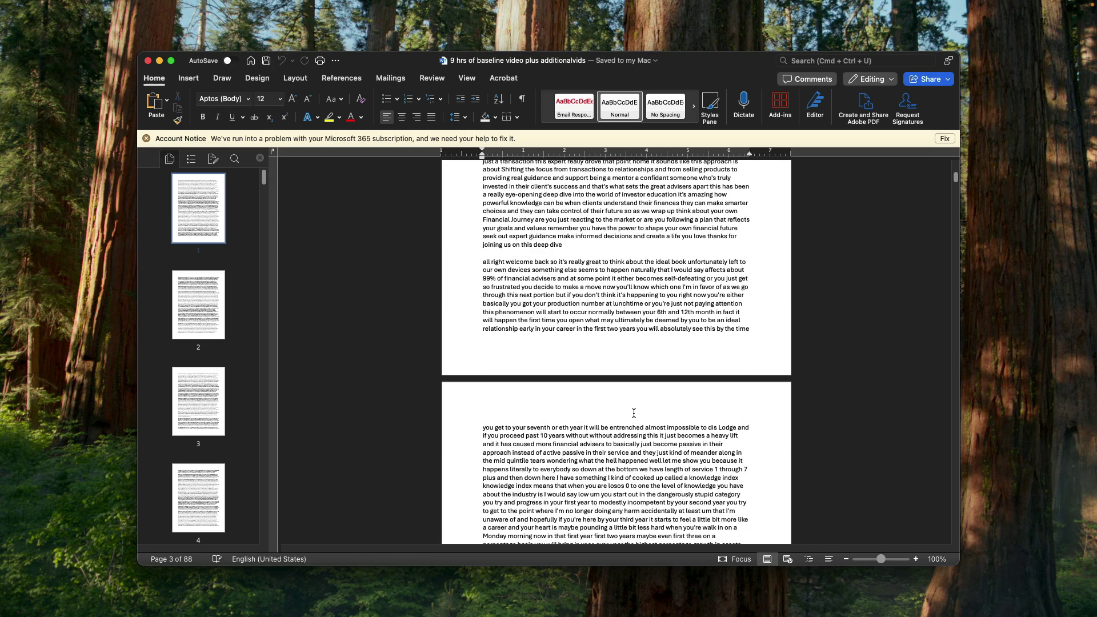
pyautogui.scroll(-10, 633, 411)
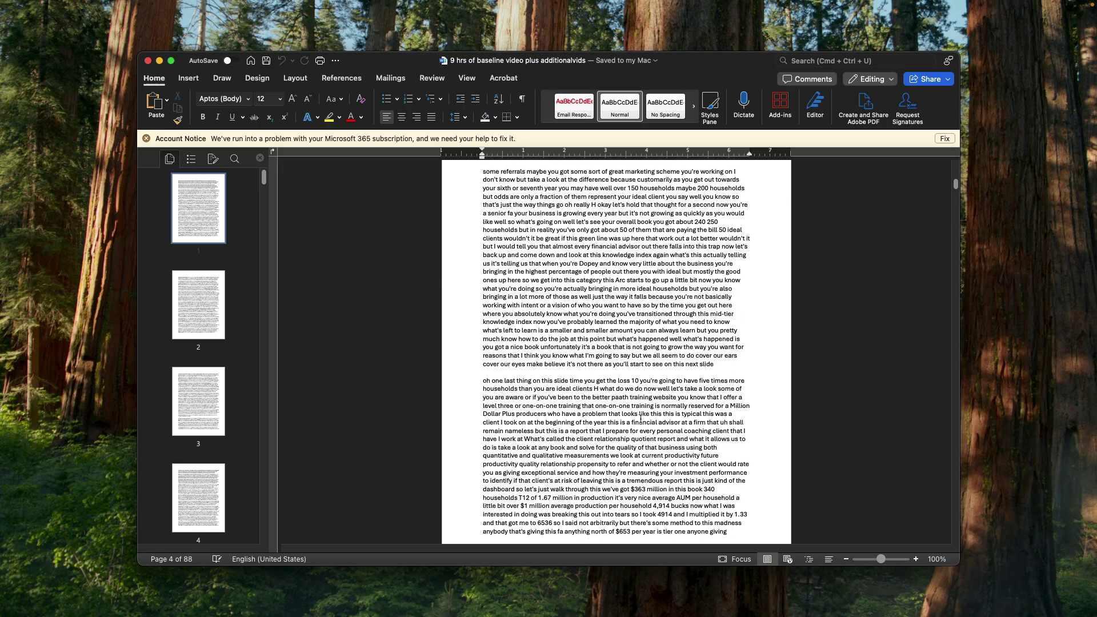
pyautogui.scroll(-10, 640, 419)
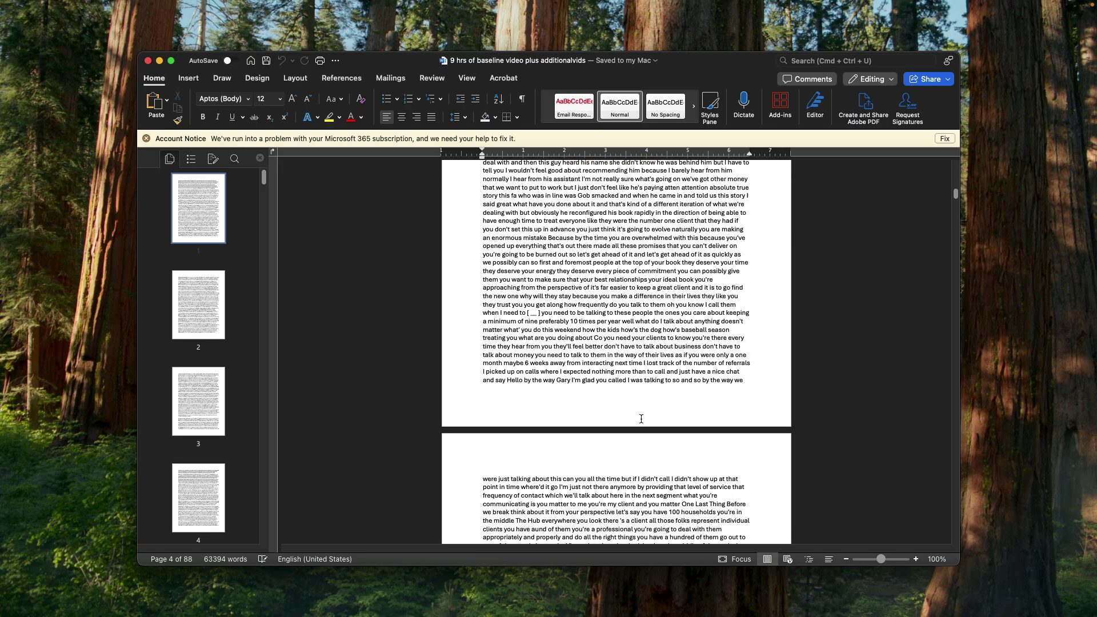
pyautogui.scroll(-10, 641, 419)
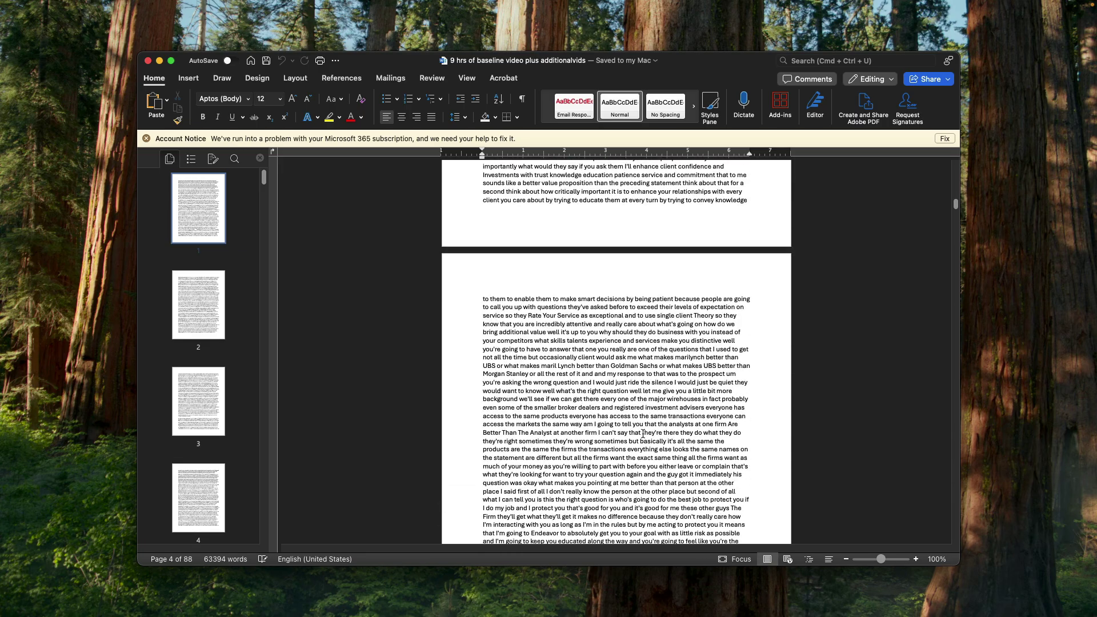
pyautogui.scroll(-10, 643, 434)
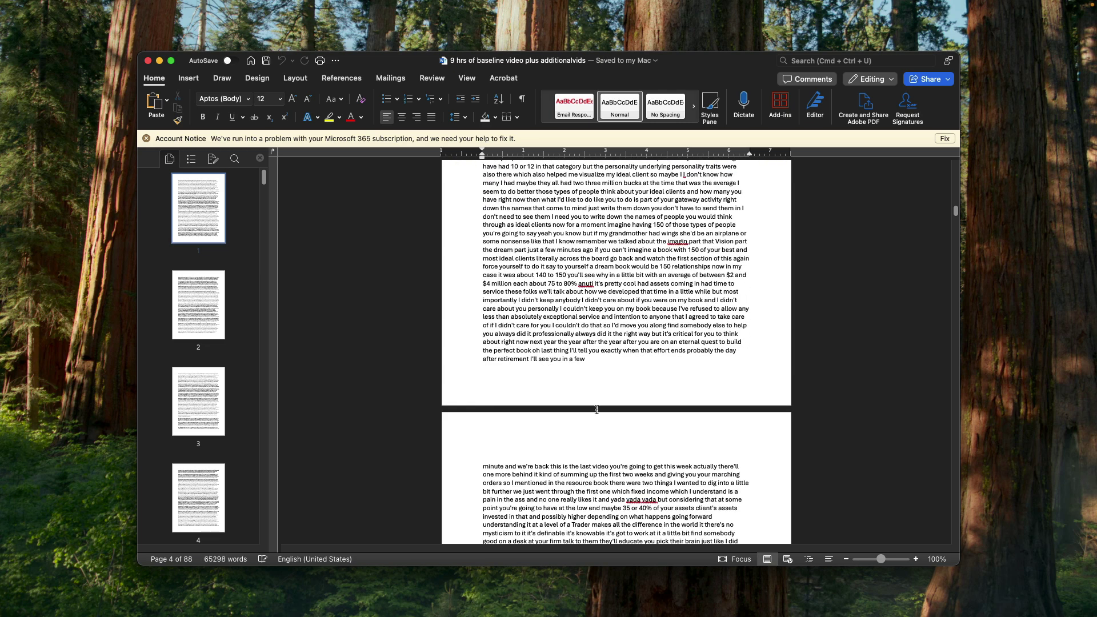
pyautogui.moveTo(385, 614)
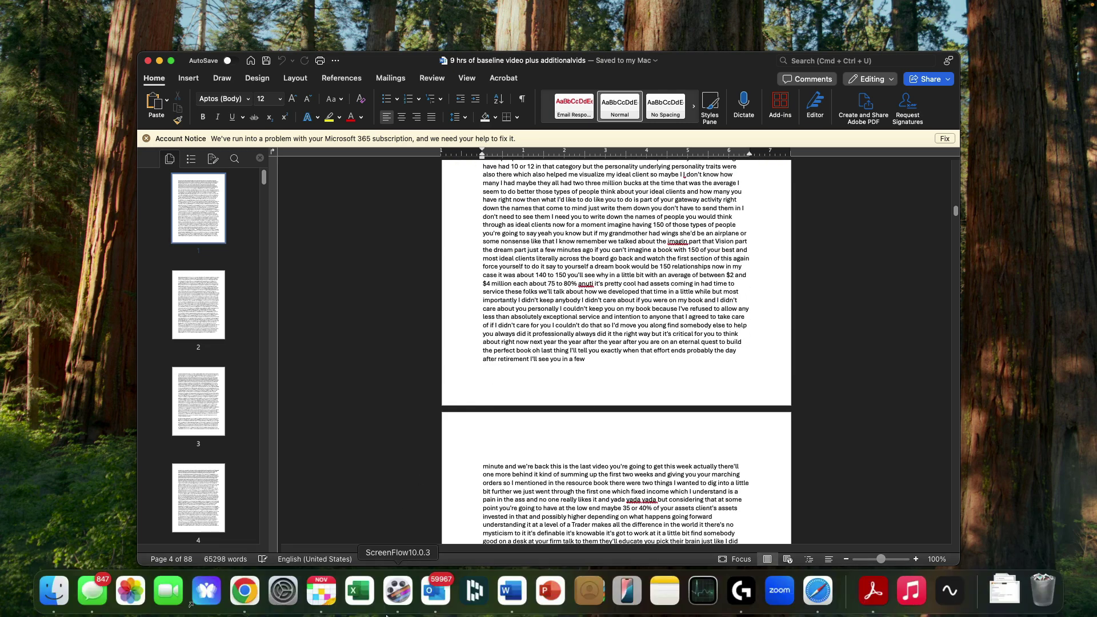
# Return to Claude and reopen the 'Educating Investors on Financial Advisor Best Practices' chat from the top
pyautogui.click(250, 597)
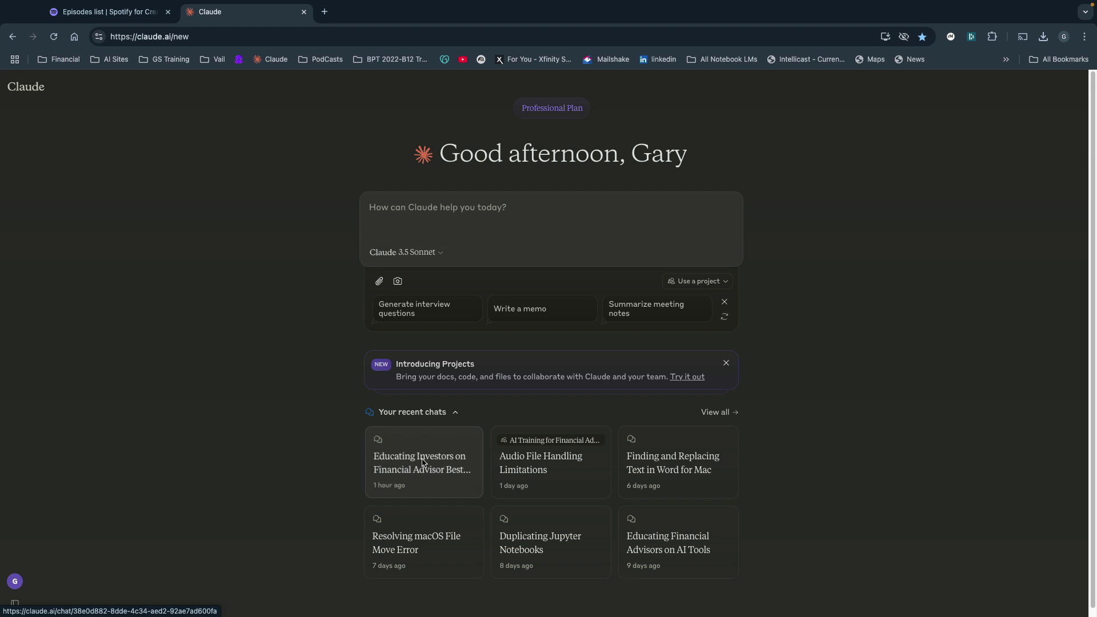
pyautogui.click(424, 464)
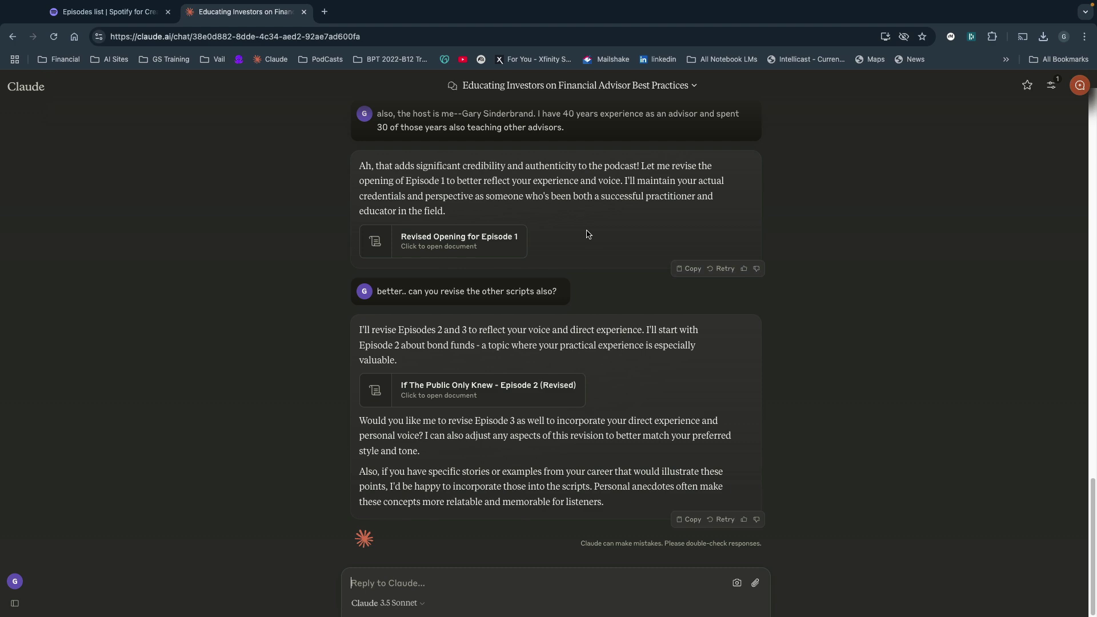
pyautogui.scroll(15, 588, 235)
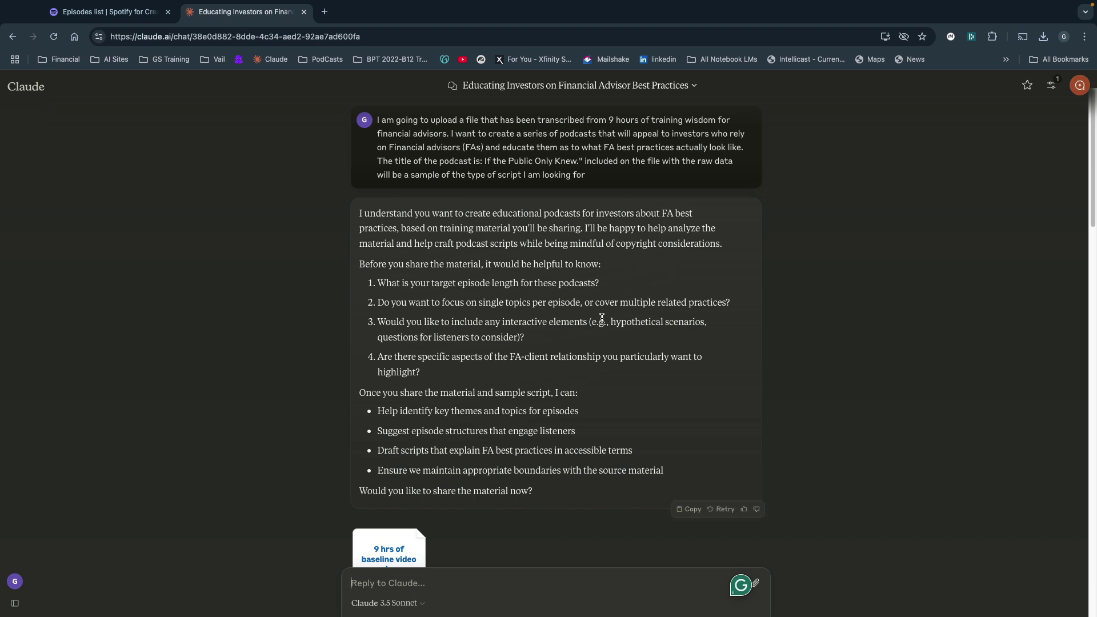
pyautogui.scroll(-3, 603, 337)
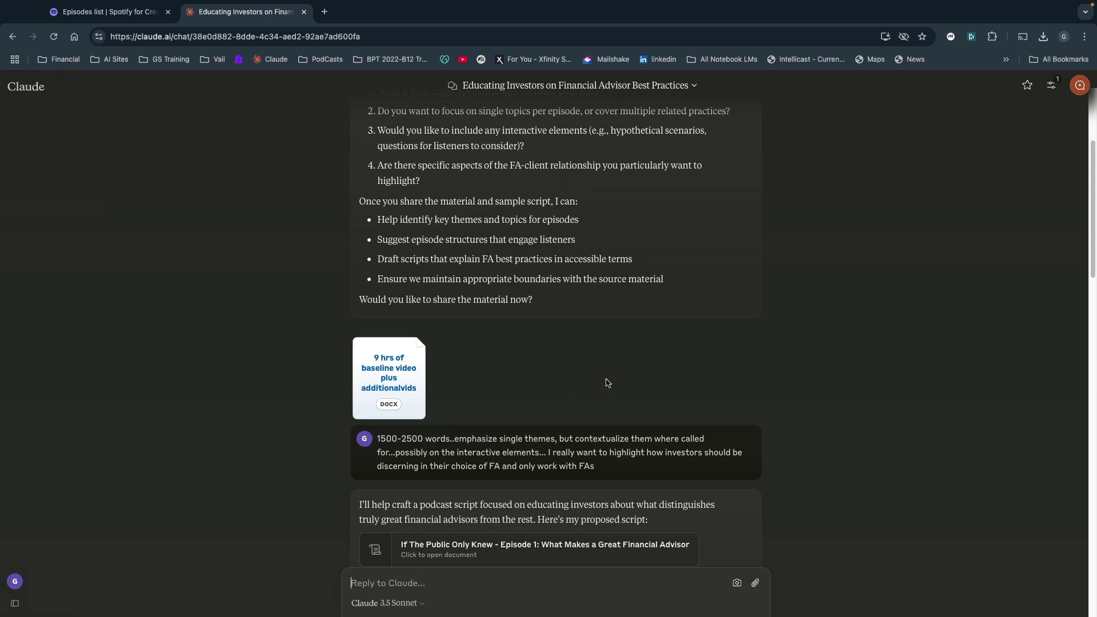
pyautogui.scroll(-2, 607, 383)
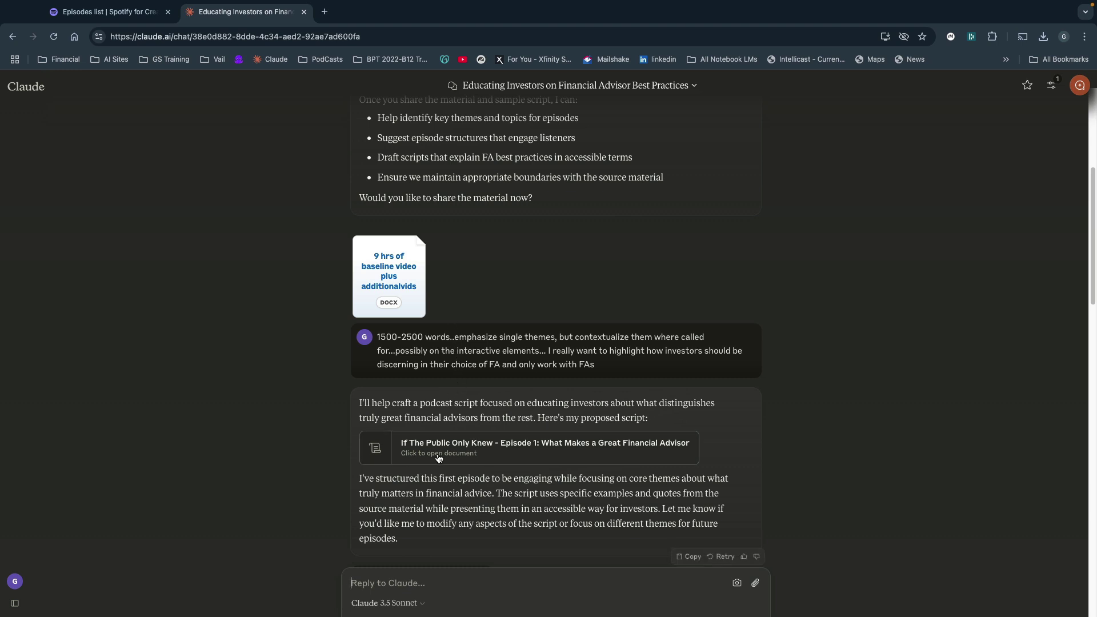
pyautogui.scroll(-3, 464, 449)
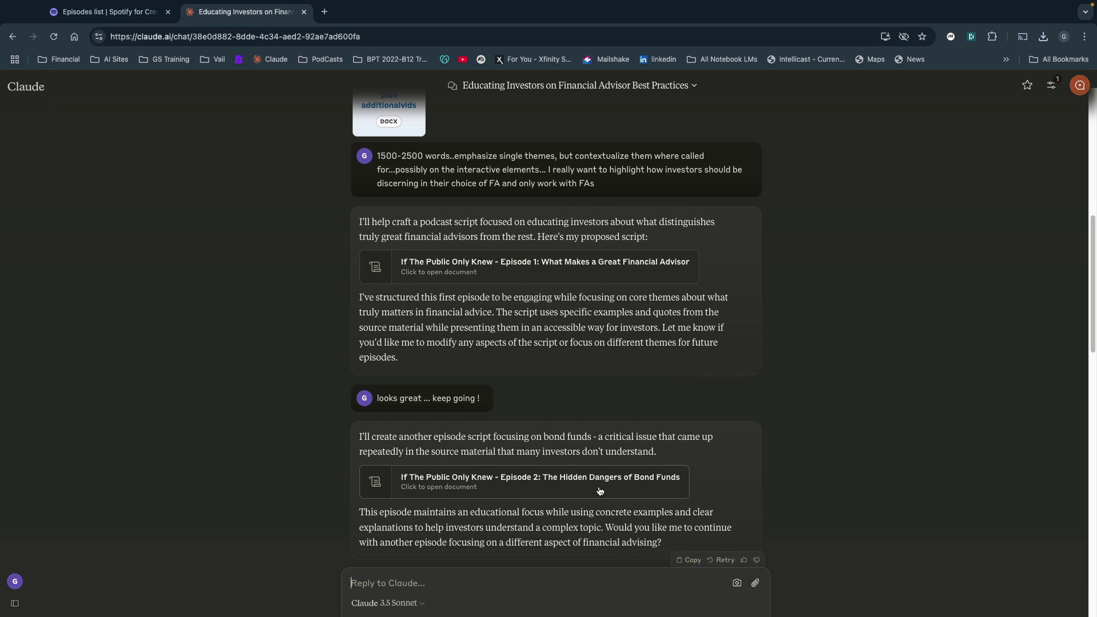
pyautogui.scroll(-1, 581, 500)
pyautogui.scroll(-4, 581, 500)
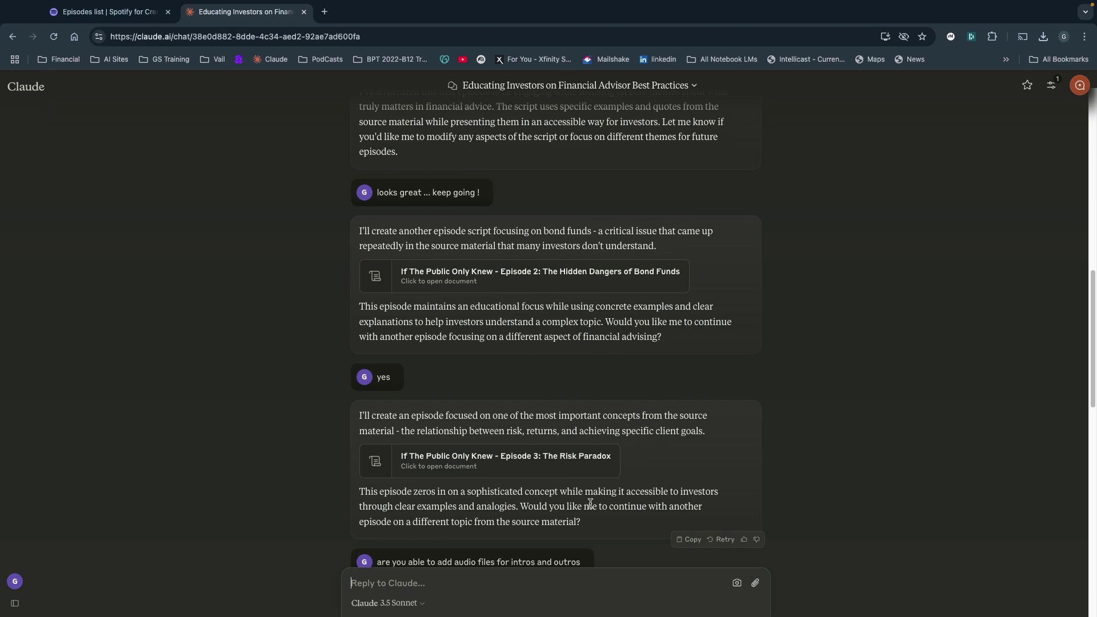
pyautogui.moveTo(505, 616)
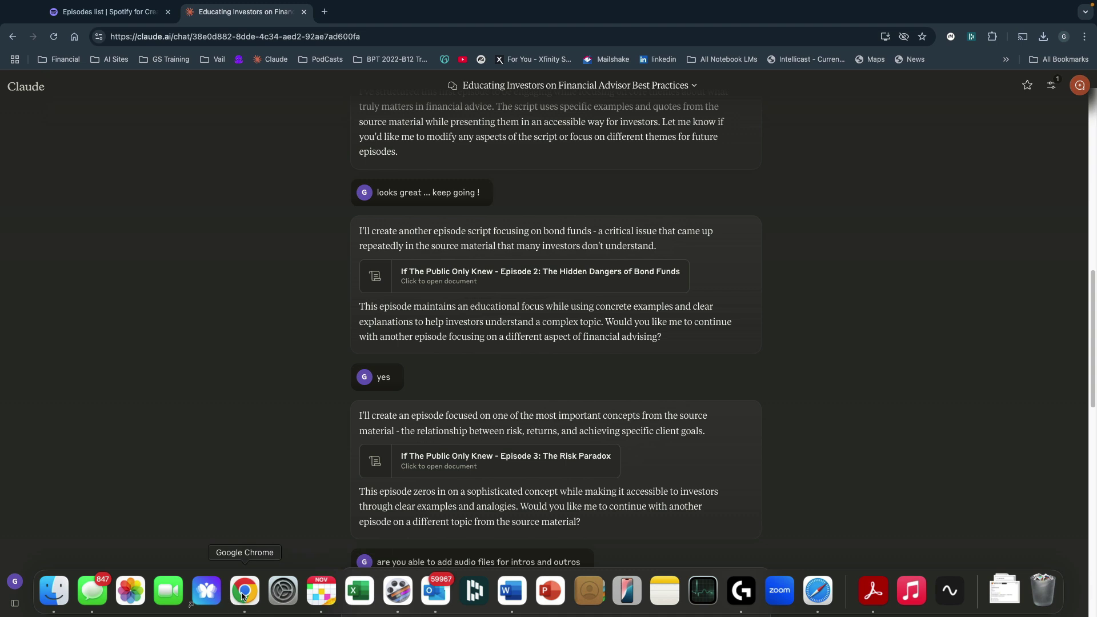
# Switch to the Spotify for Creators tab and select the Financial Advisor Masterclass podcast
pyautogui.click(112, 15)
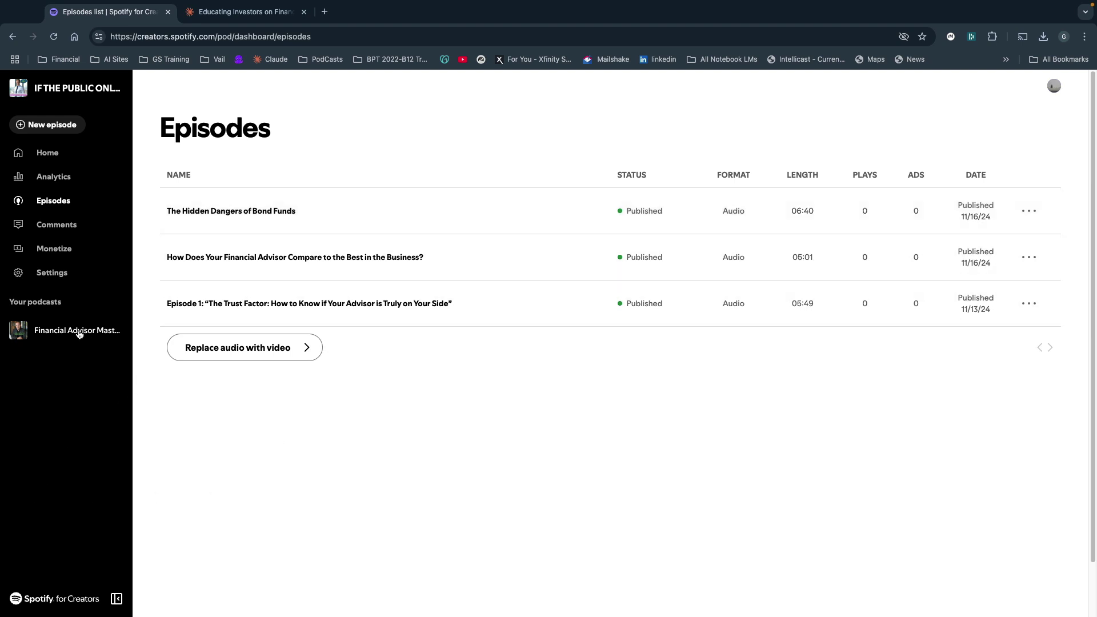
pyautogui.click(52, 335)
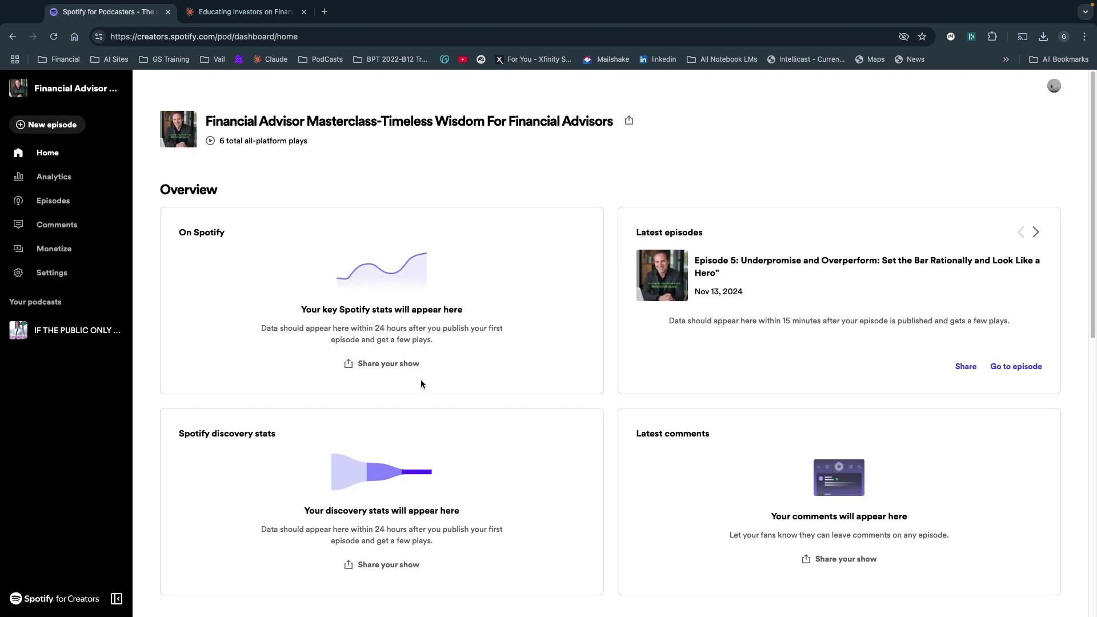
# Show the Financial Advisor Masterclass Episodes page listing Episodes 1 through 5
pyautogui.click(48, 199)
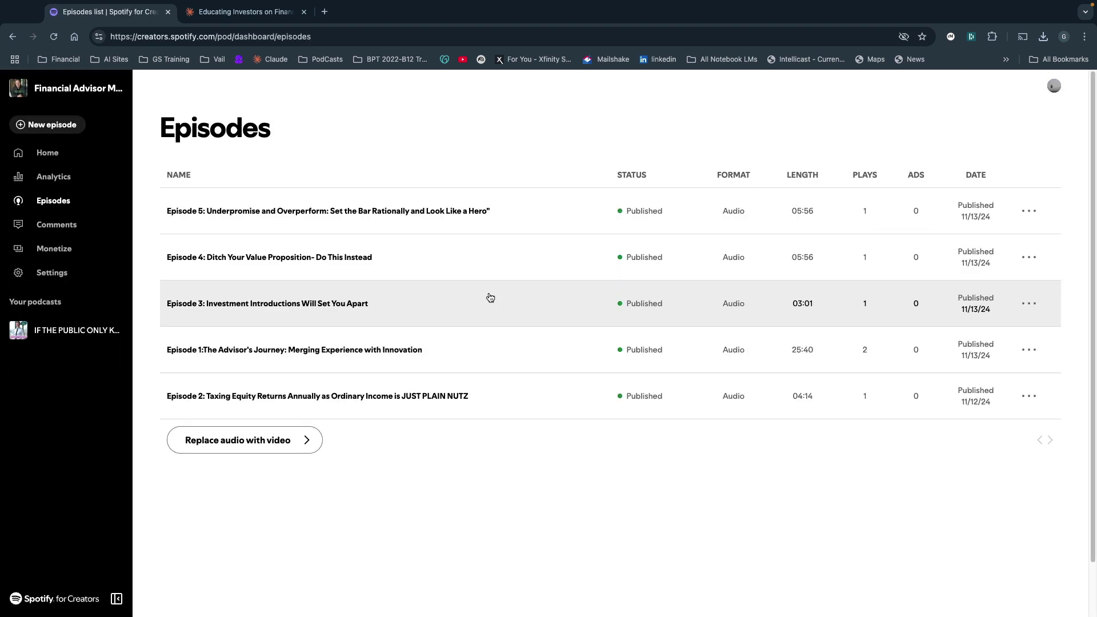